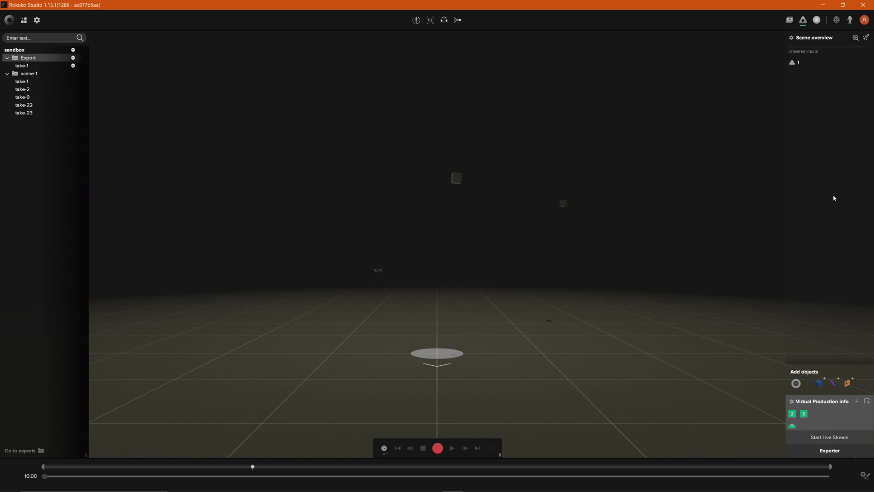
# Step: Add a stick object and a box object to the scene
pyautogui.click(834, 384)
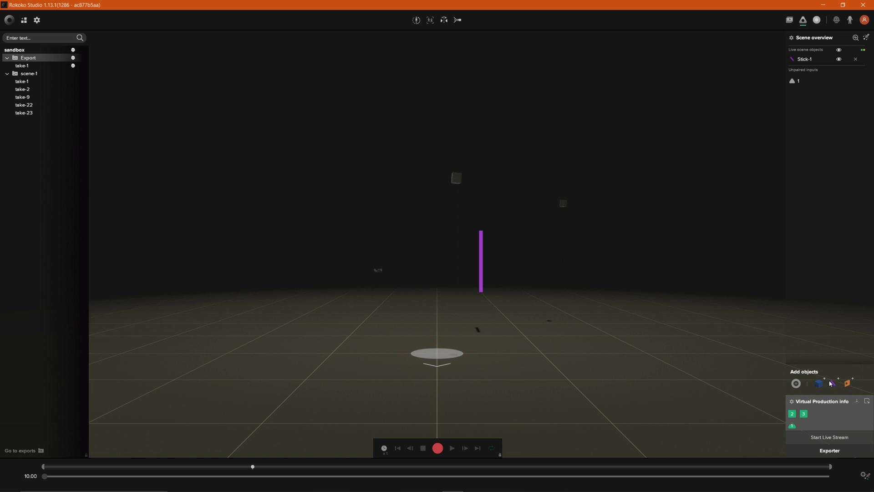
pyautogui.click(820, 384)
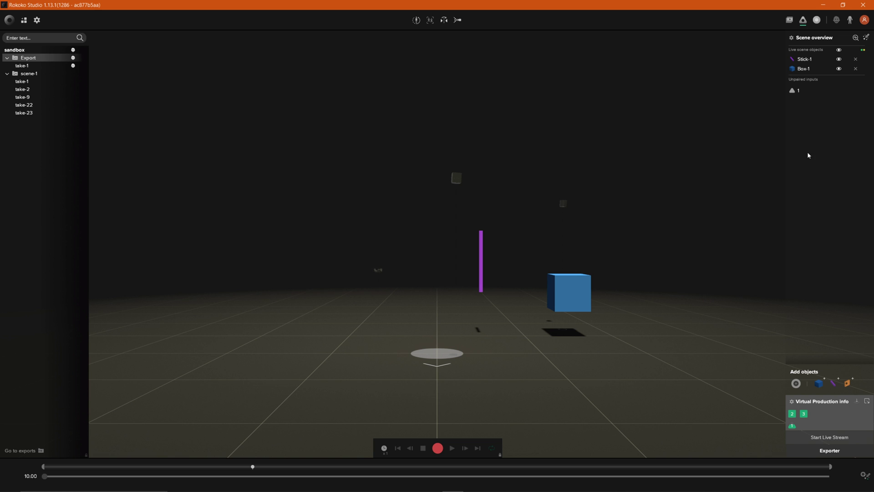
# Step: Pair the unpaired tracker 1 with Stick-1 and check the stick's color, position offset and rotation offset settings
pyautogui.moveTo(792, 90); pyautogui.dragTo(800, 60)
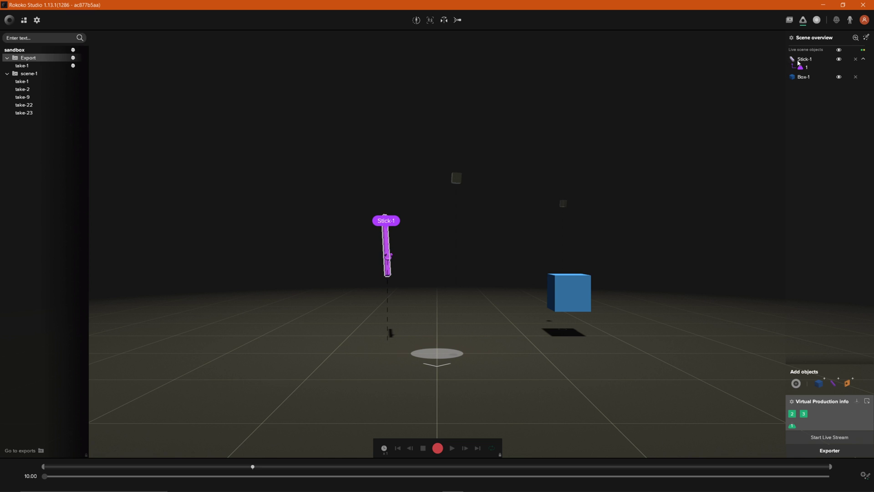
pyautogui.click(792, 60)
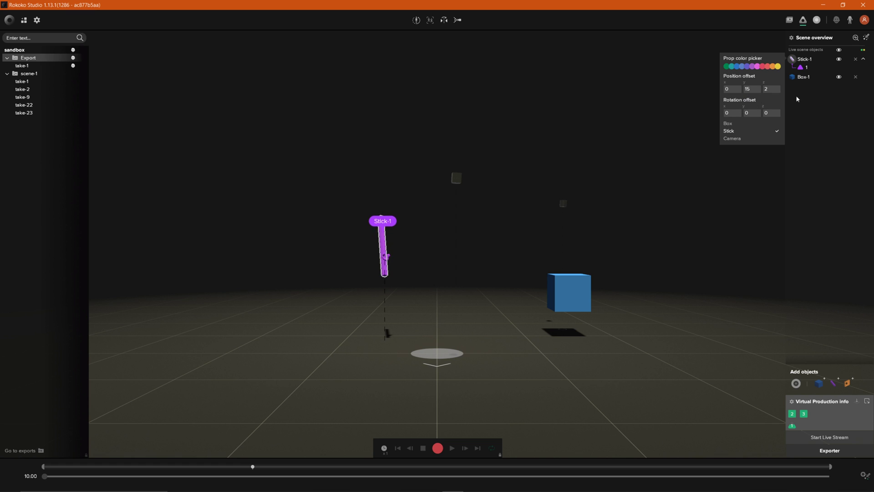
pyautogui.click(810, 95)
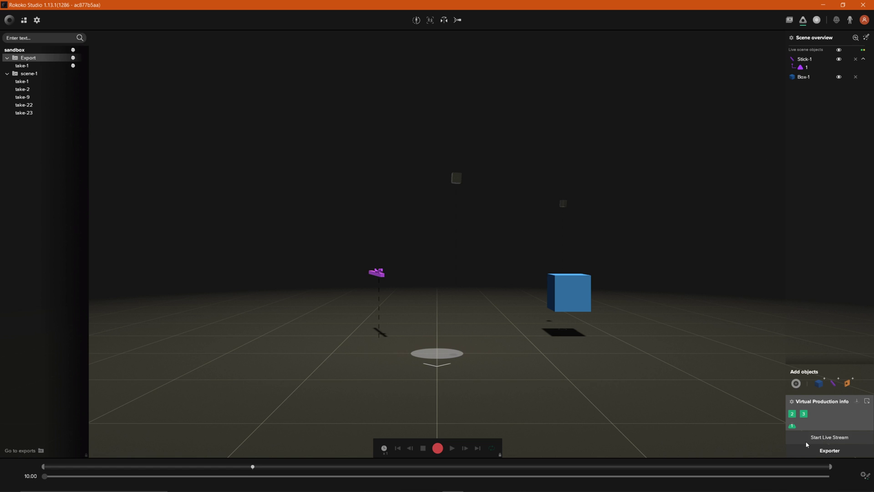
# Step: Start the live stream for the virtual production objects and open the application settings
pyautogui.click(829, 439)
pyautogui.click(38, 21)
pyautogui.moveTo(53, 126)
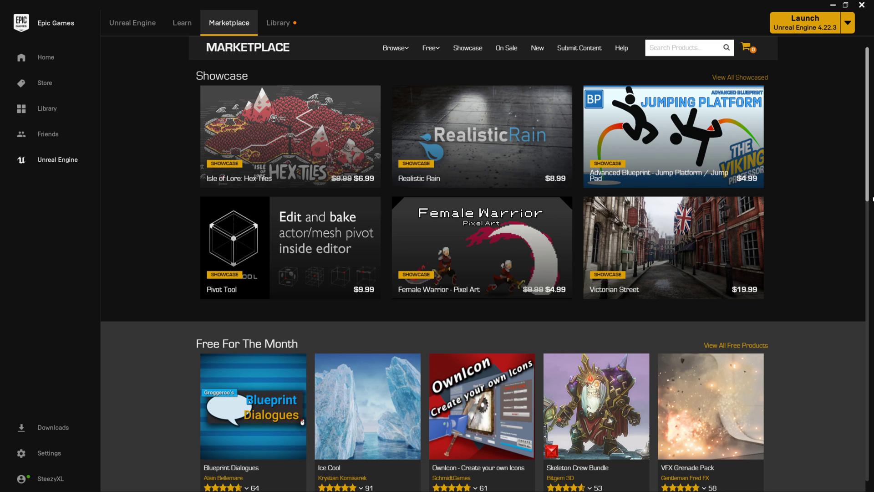
# Step: Search the Epic Games Marketplace for "rokoko" and try to install the Rokoko Live plugin to the engine
pyautogui.click(685, 49)
pyautogui.write('rokoko')
pyautogui.press('Return')
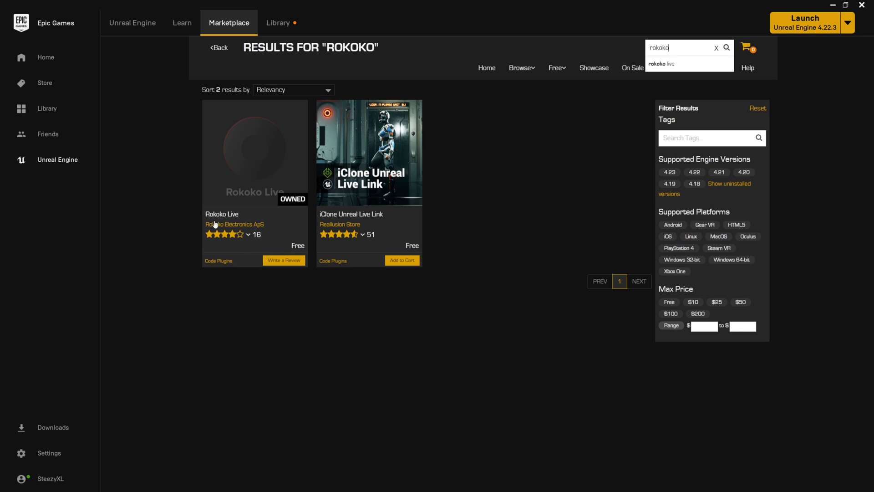
pyautogui.click(237, 188)
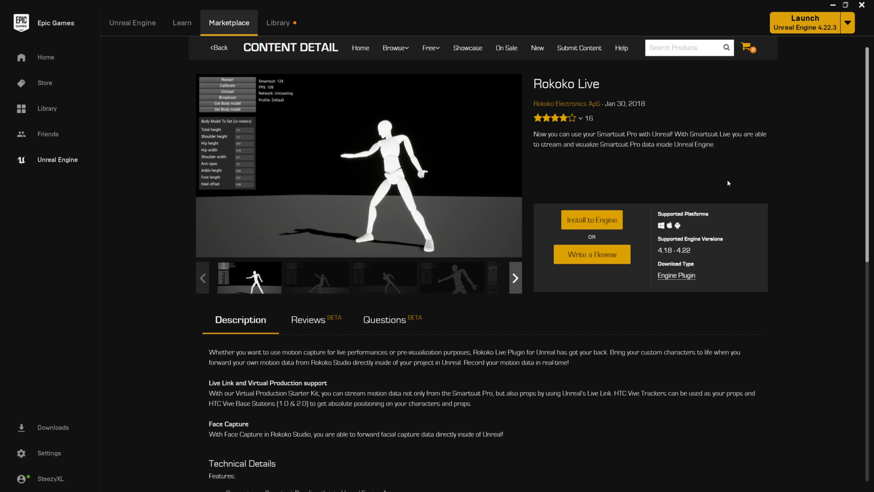
pyautogui.click(601, 227)
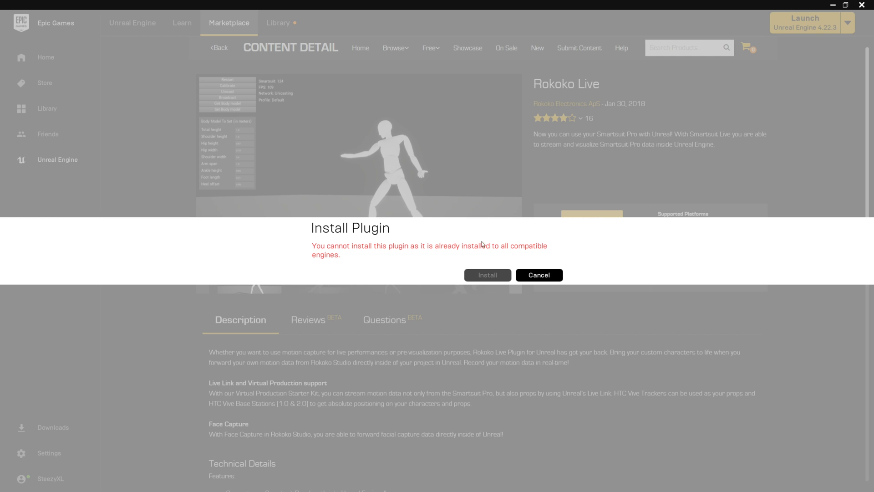
pyautogui.click(541, 275)
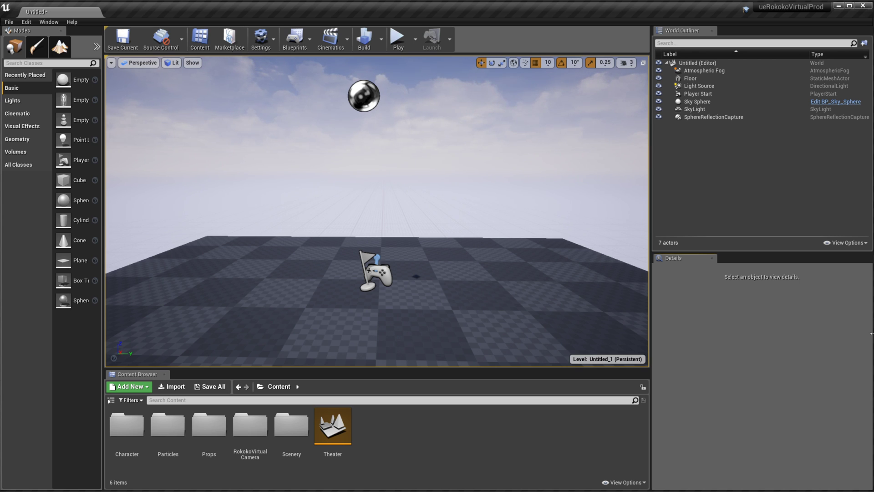
# Step: In the Unreal Editor, place the hand mirror mesh from Props/handmirror in the level at about X 190, Y -110, Z 200
pyautogui.doubleClick(223, 442)
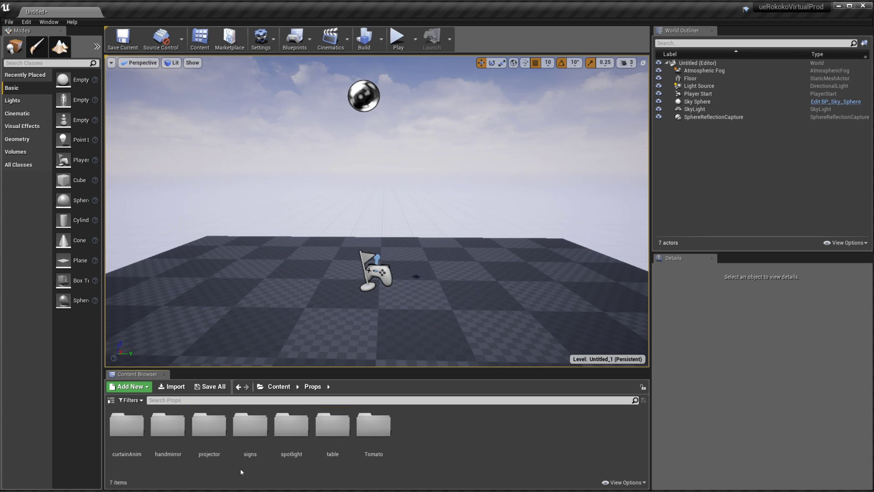
pyautogui.doubleClick(172, 440)
pyautogui.moveTo(172, 440); pyautogui.dragTo(312, 166)
# Step: Place the Tomato mesh from the Props/Tomato content folder on the floor of the level
pyautogui.click(278, 386)
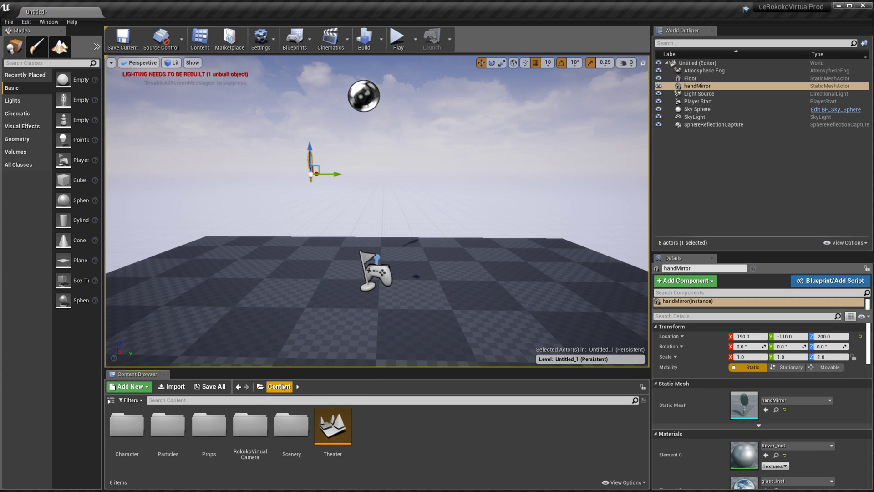
pyautogui.doubleClick(209, 430)
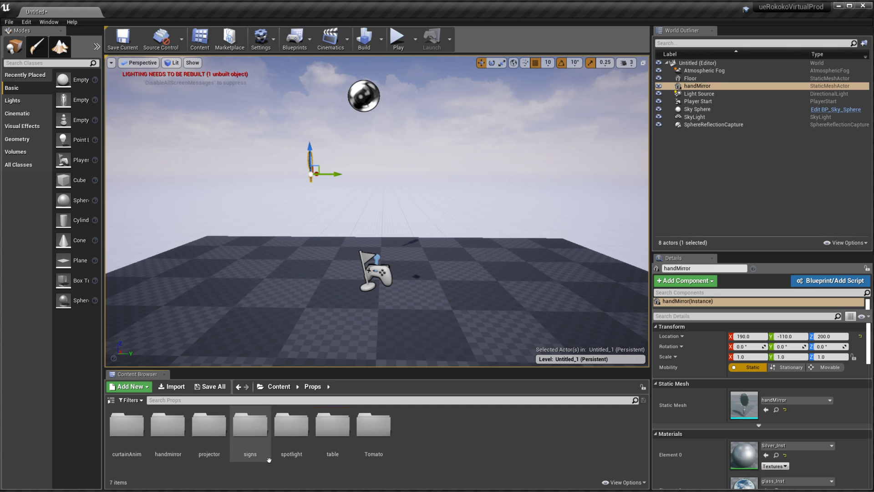
pyautogui.doubleClick(381, 425)
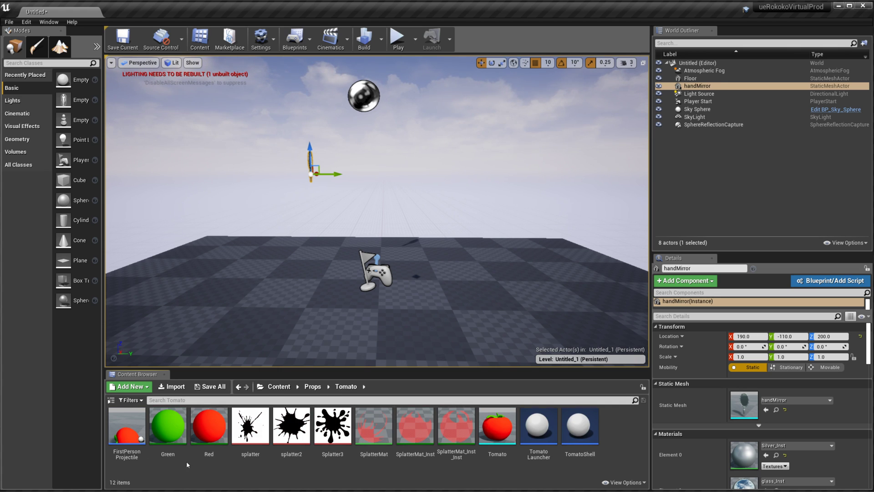
pyautogui.moveTo(497, 428); pyautogui.dragTo(422, 279)
# Step: Scale the tomato to 0.25 and raise it above the floor to a Z location of about 210
pyautogui.press('r')
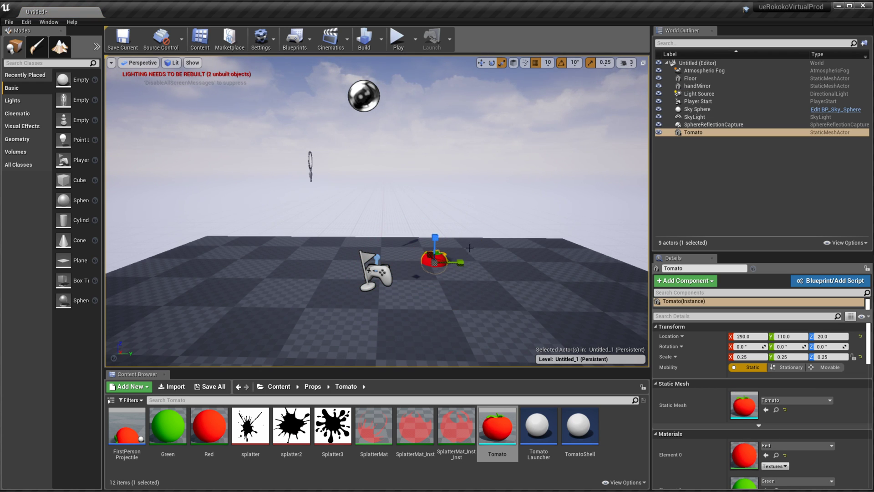
pyautogui.press('w')
pyautogui.moveTo(434, 246); pyautogui.dragTo(436, 154)
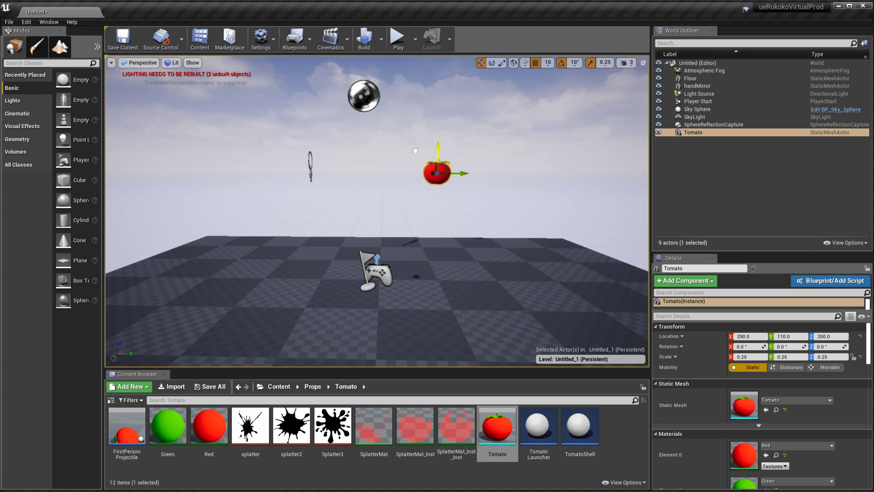
pyautogui.click(391, 200)
pyautogui.moveTo(391, 201)
pyautogui.mouseDown()
pyautogui.moveTo(409, 196)
pyautogui.moveTo(396, 183)
pyautogui.moveTo(391, 199)
pyautogui.mouseUp()
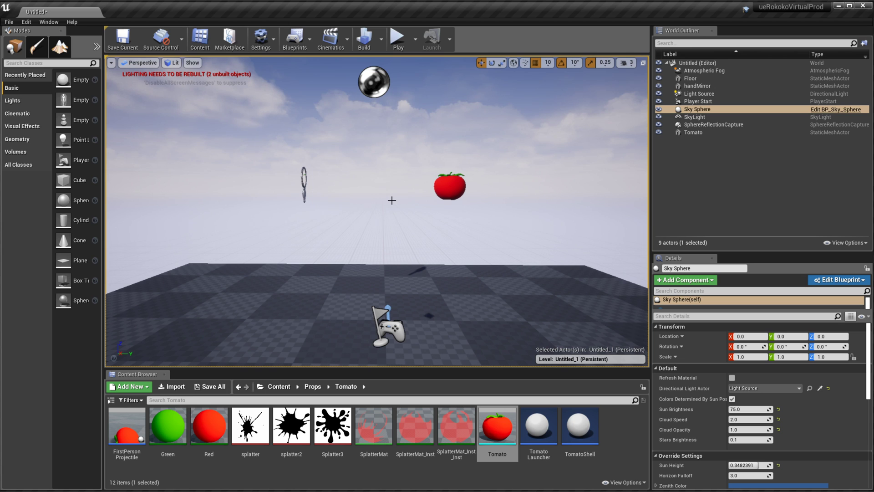
# Step: Check in the installed plugins that Smartsuit Live is enabled
pyautogui.click(26, 22)
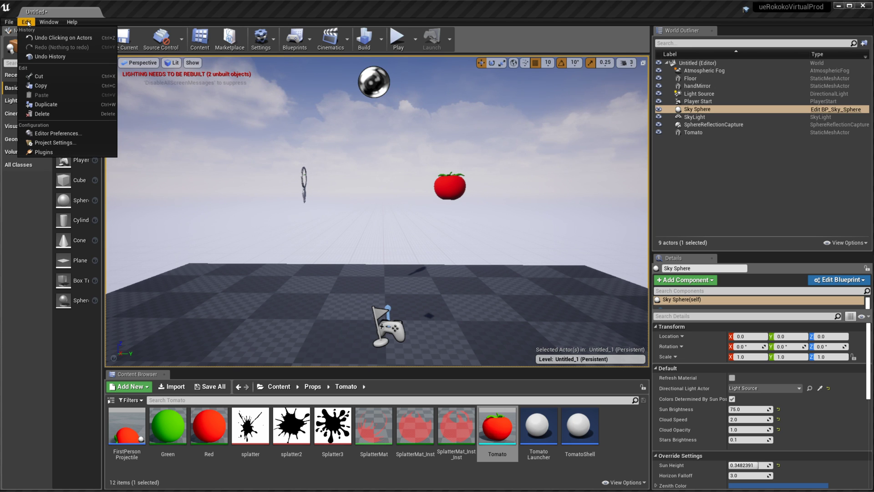
pyautogui.click(44, 152)
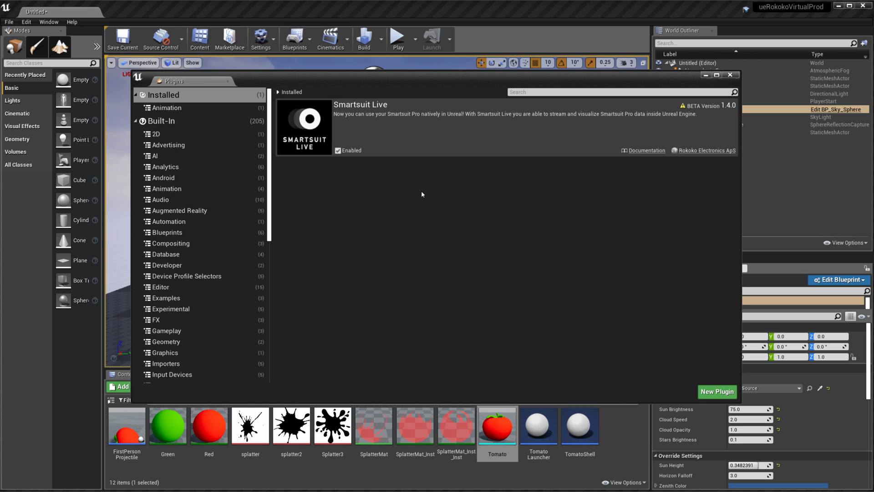
pyautogui.click(731, 76)
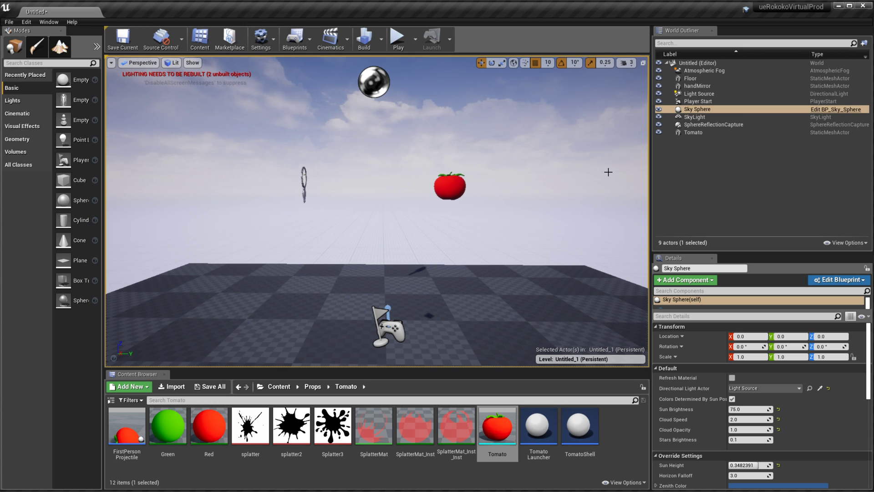
# Step: Find the Smartsuit Receiver by searching the classes for "smartsuit", place it in the level and check its port settings
pyautogui.click(35, 64)
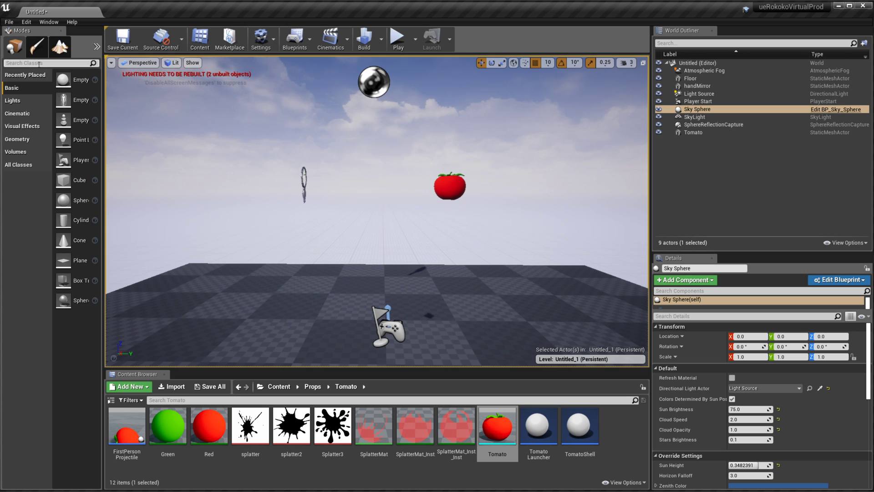
pyautogui.click(28, 64)
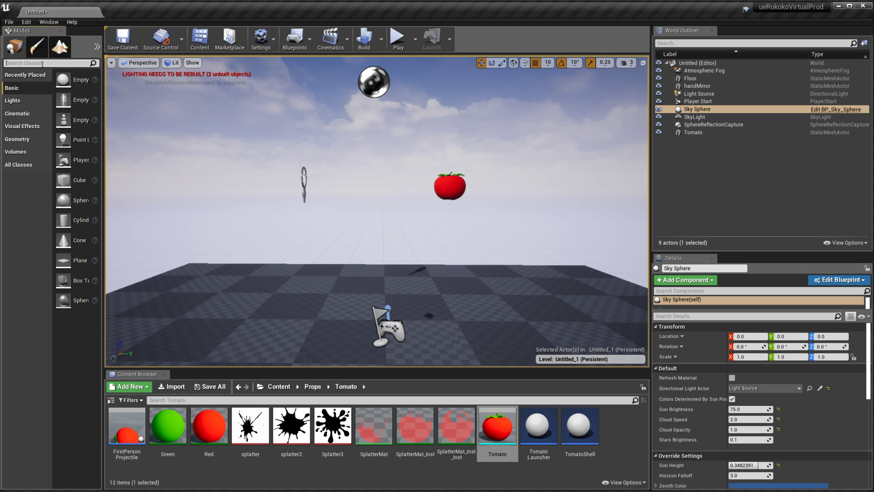
pyautogui.write('smartsuit')
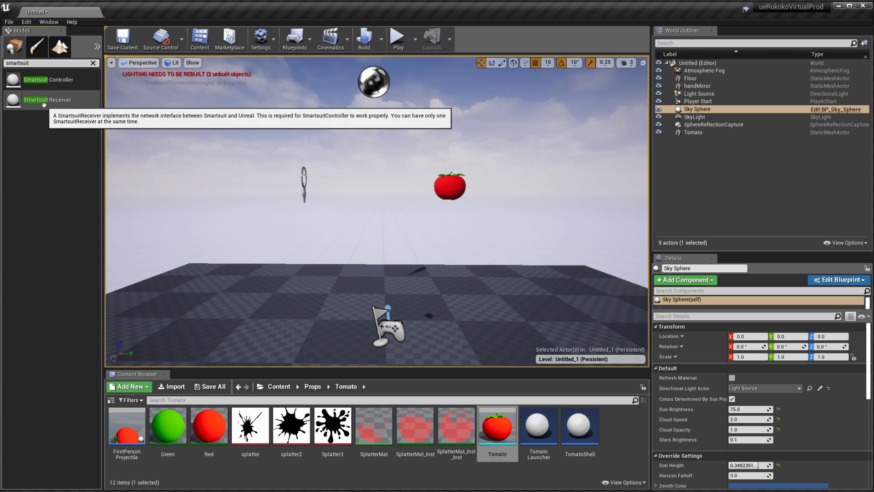
pyautogui.click(192, 120)
pyautogui.moveTo(191, 120); pyautogui.dragTo(293, 137)
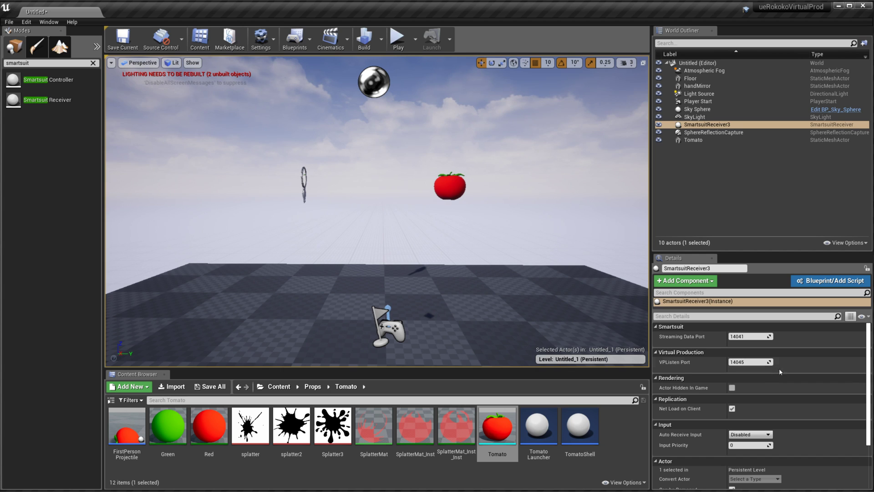
pyautogui.scroll(-1, 792, 364)
pyautogui.scroll(1, 793, 364)
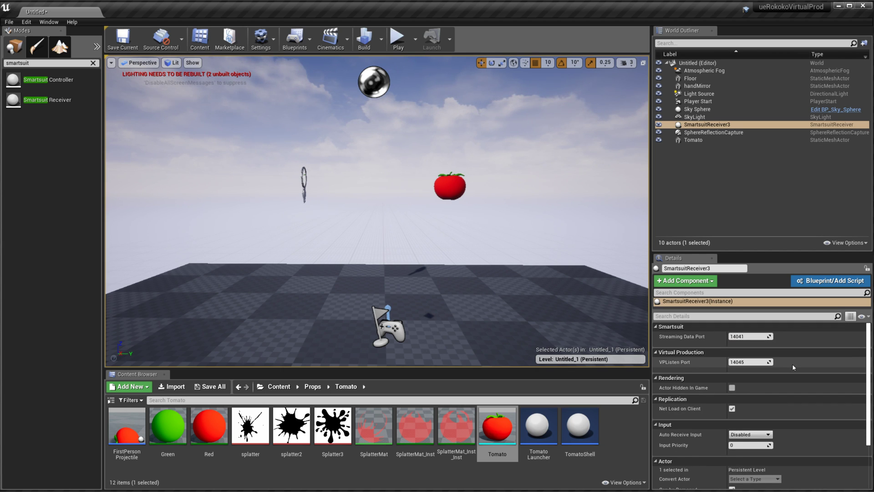
pyautogui.click(722, 127)
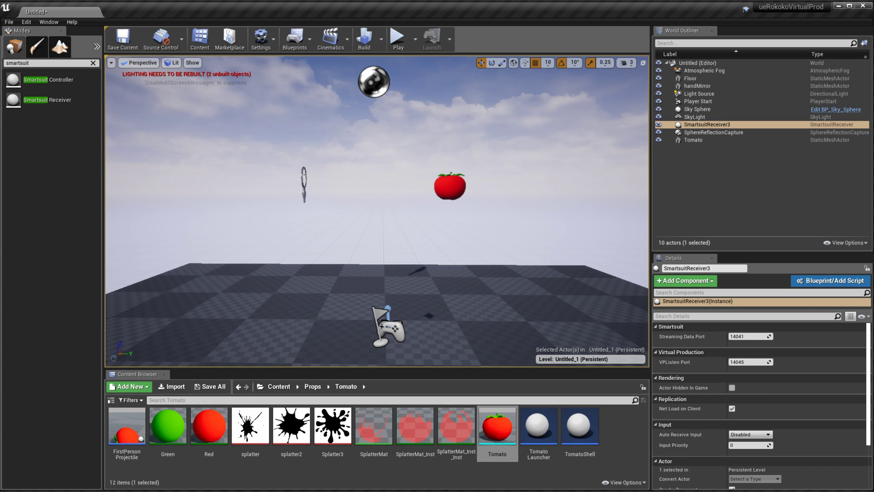
# Step: Add a Virtual Production Prop component to the tomato and enlarge the component list to show it
pyautogui.click(452, 185)
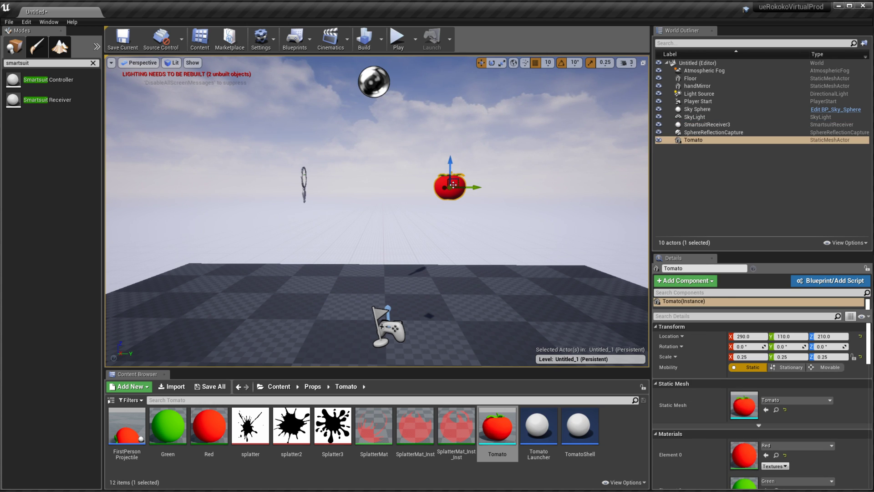
pyautogui.click(706, 282)
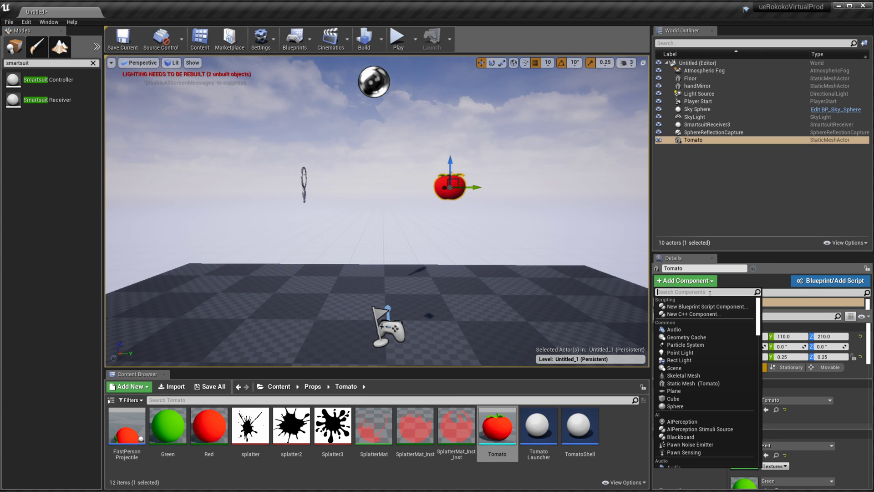
pyautogui.write('virtual')
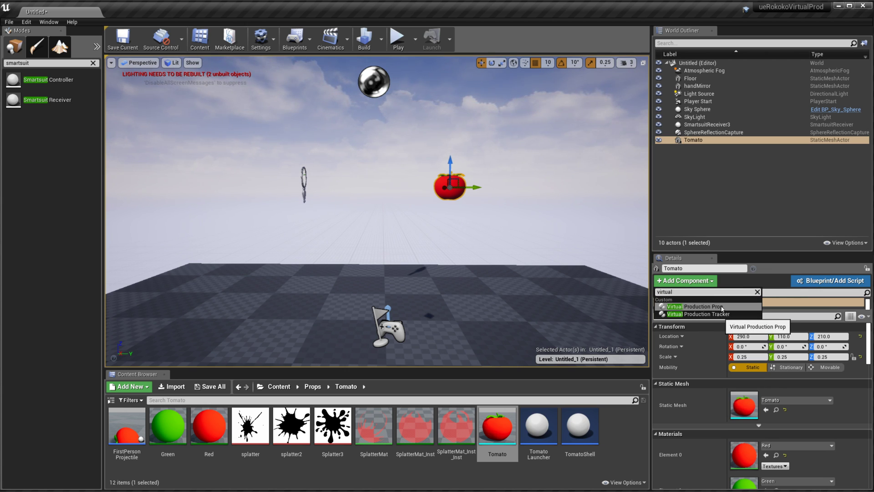
pyautogui.click(721, 307)
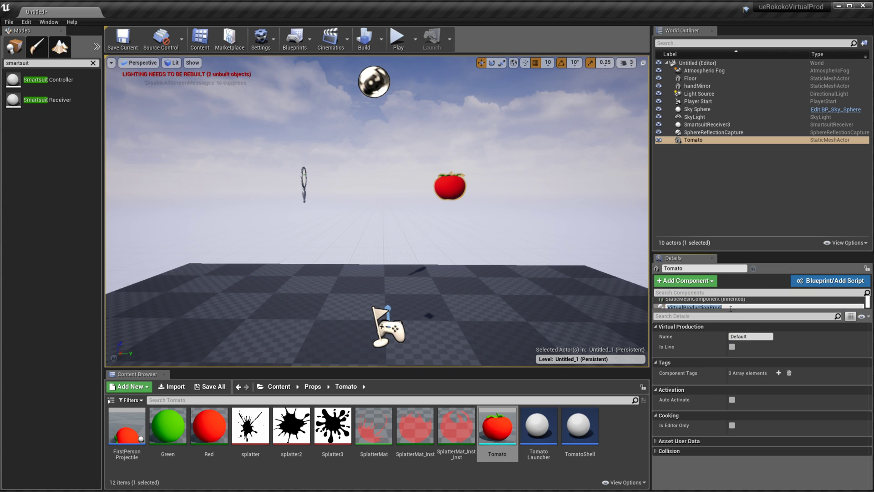
pyautogui.moveTo(731, 311); pyautogui.dragTo(741, 336)
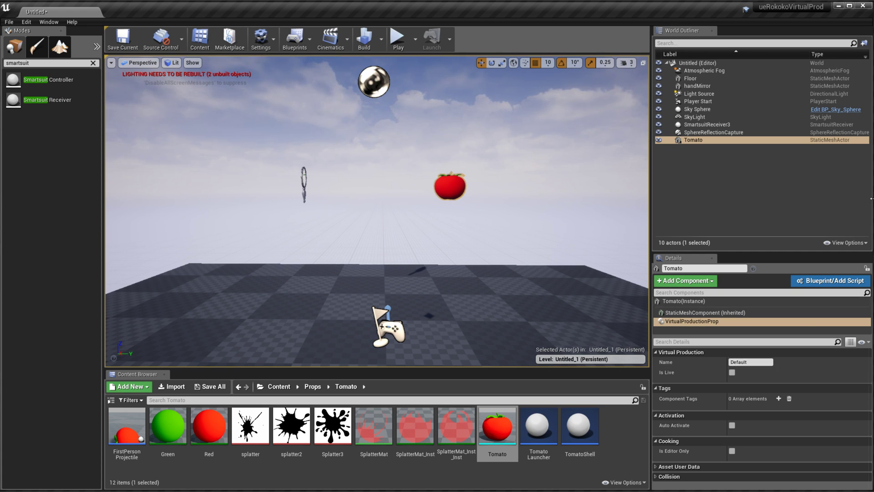
# Step: Check the object names in the Rokoko Studio scene and set the tomato's Virtual Production Prop name to Box-1
pyautogui.moveTo(871, 195); pyautogui.dragTo(471, 196)
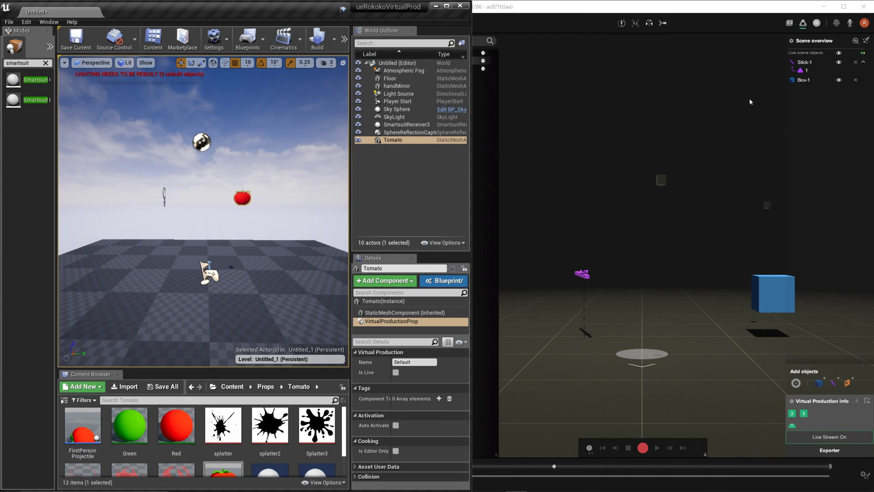
pyautogui.moveTo(471, 225); pyautogui.dragTo(872, 225)
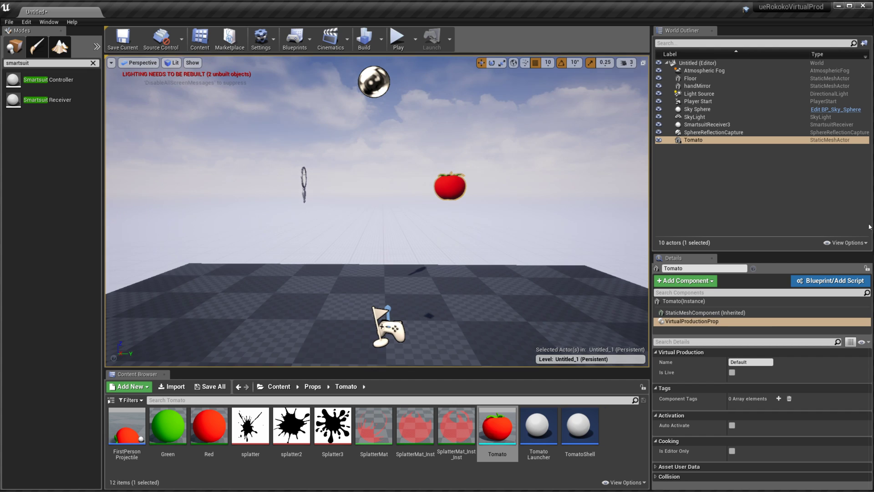
pyautogui.click(748, 362)
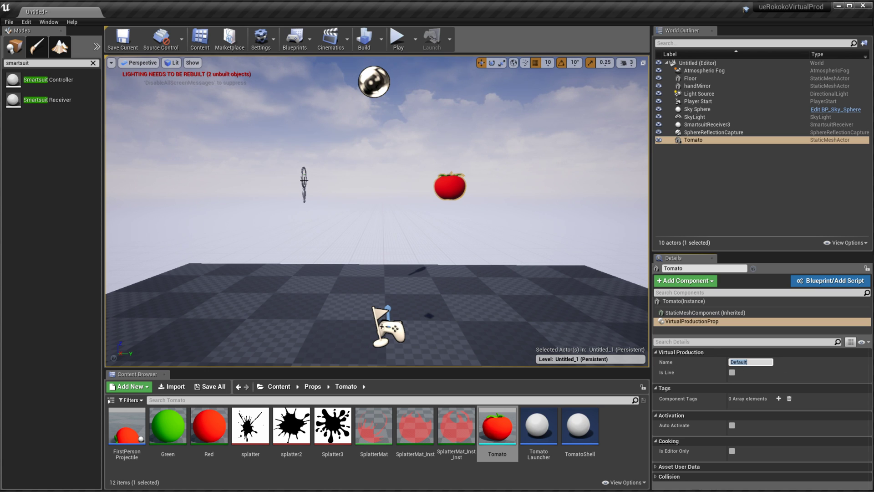
pyautogui.write('Box-1')
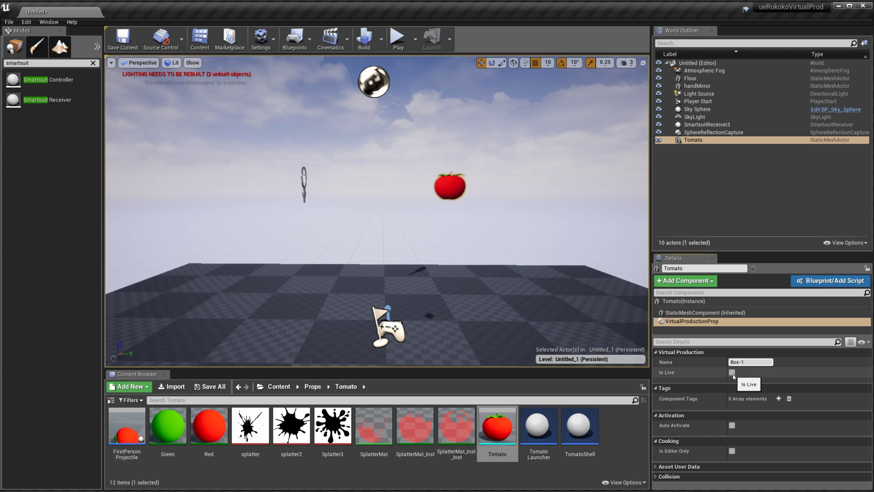
# Step: Turn on Is Live for the tomato's Virtual Production Prop and set its static mesh component's mobility to Movable
pyautogui.click(732, 373)
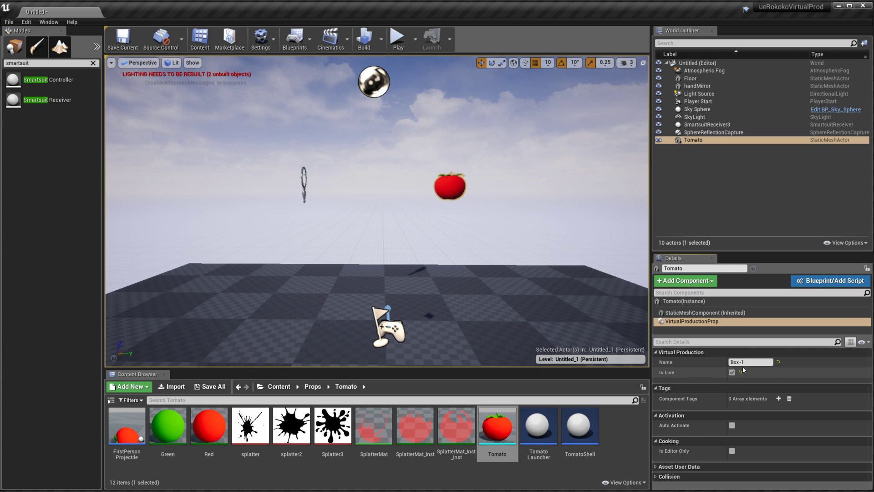
pyautogui.click(705, 313)
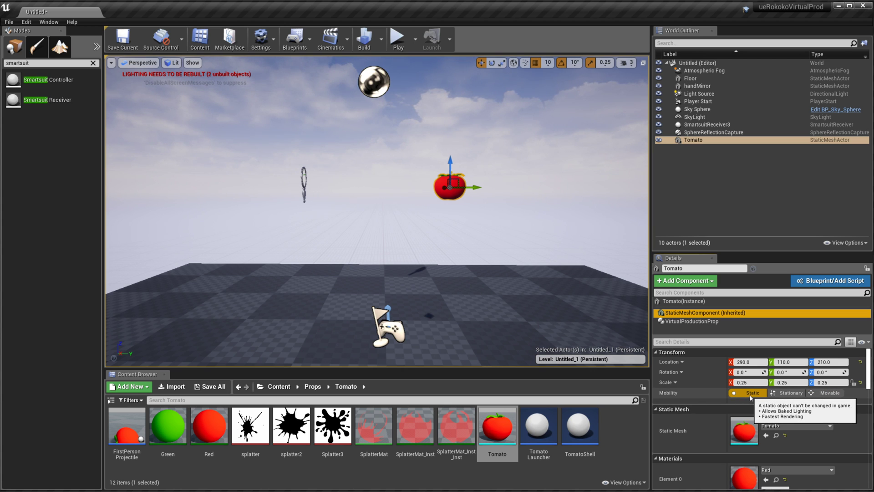
pyautogui.click(826, 393)
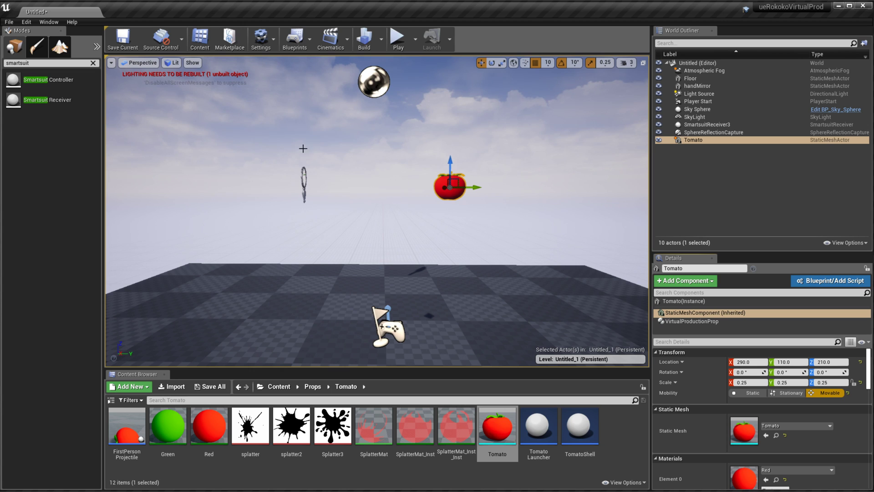
# Step: Set the hand mirror's mobility to Movable and add a Virtual Production Prop component to it
pyautogui.click(303, 186)
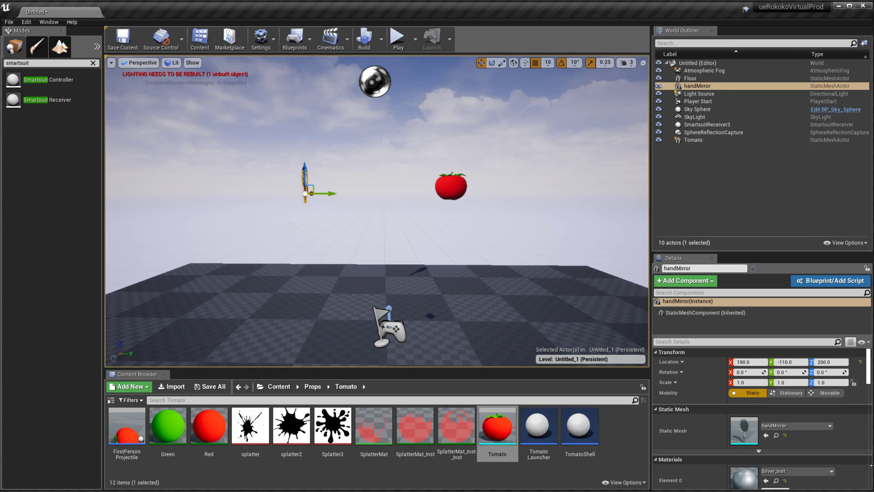
pyautogui.click(828, 392)
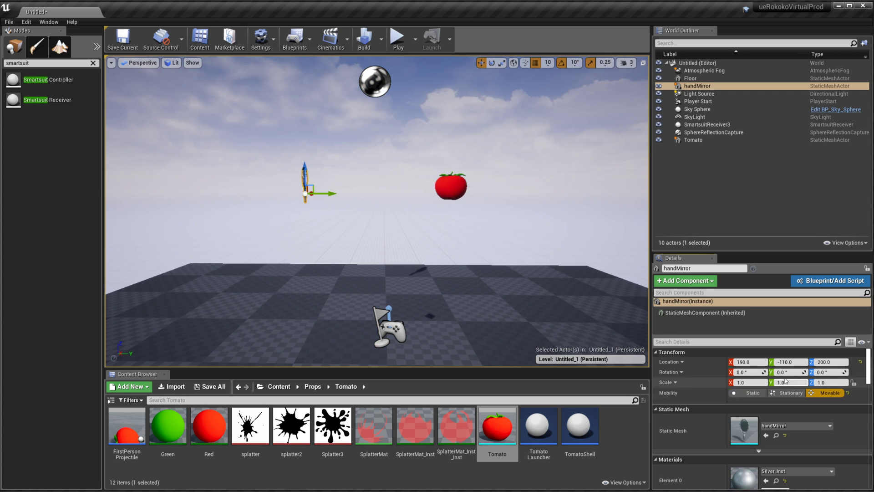
pyautogui.click(698, 286)
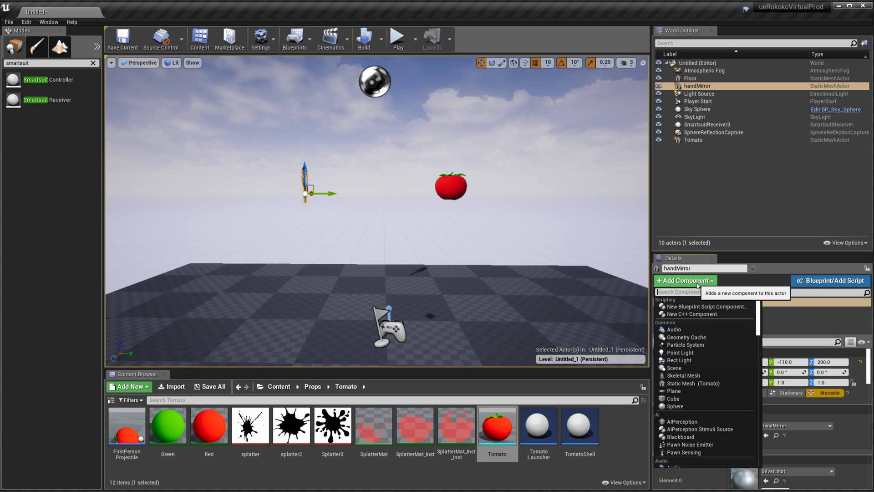
pyautogui.write('virtual')
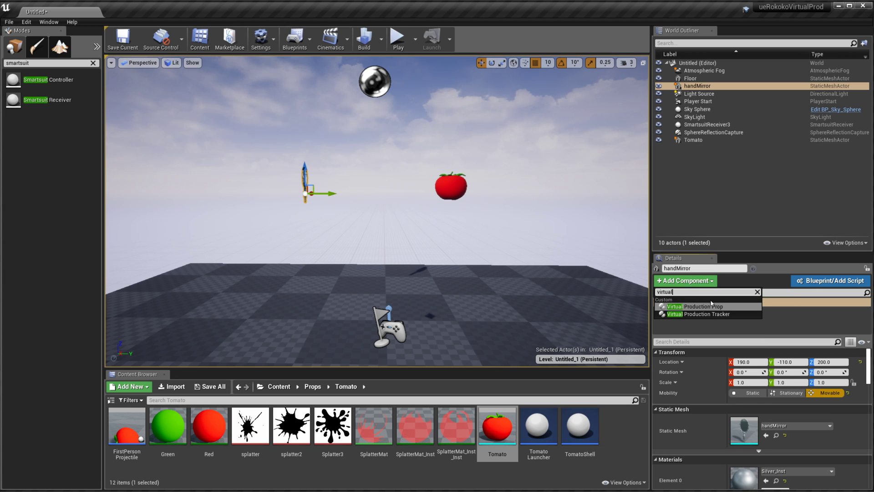
pyautogui.click(713, 306)
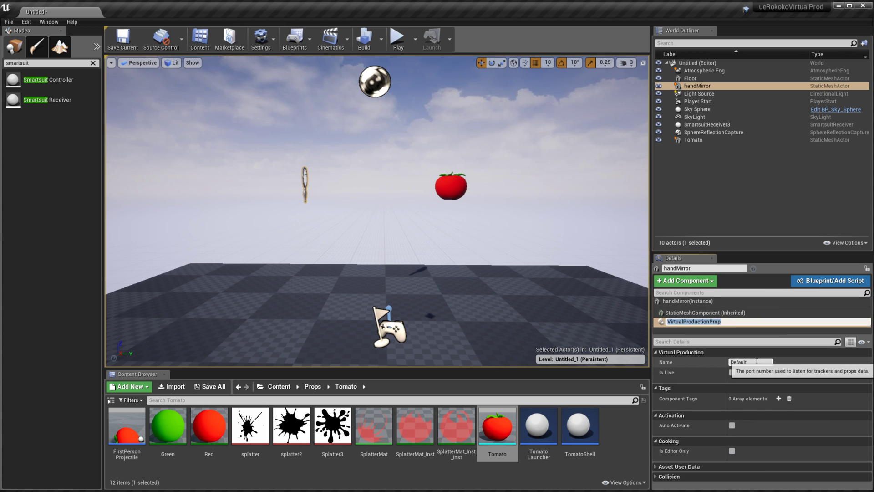
# Step: Name the hand mirror's Virtual Production Prop Stick-1 and turn on its Is Live option
pyautogui.click(736, 362)
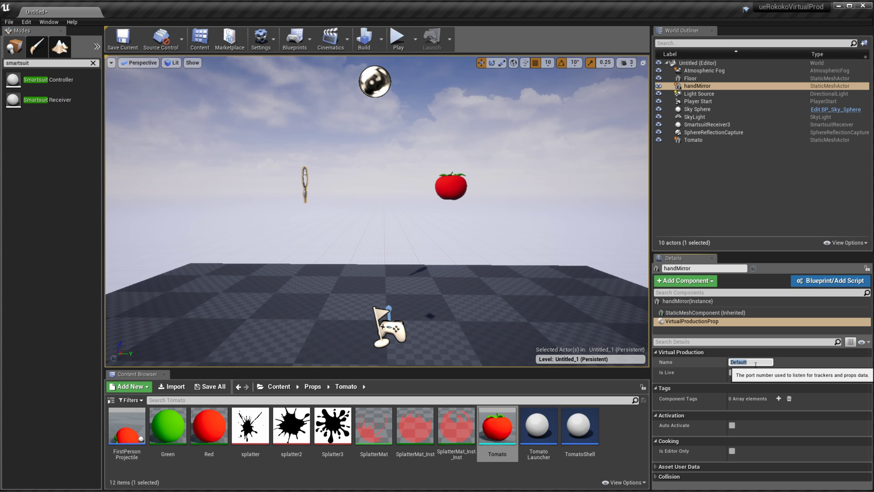
pyautogui.write('Stick')
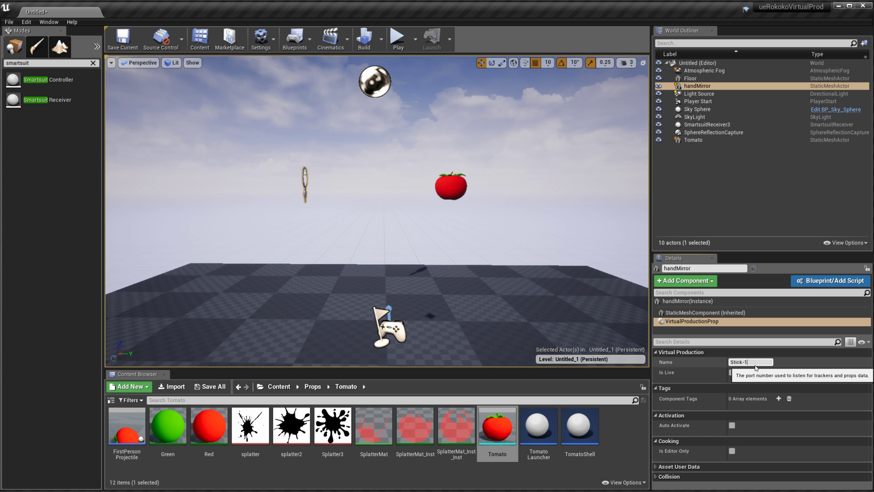
pyautogui.write('-1')
pyautogui.press('Return')
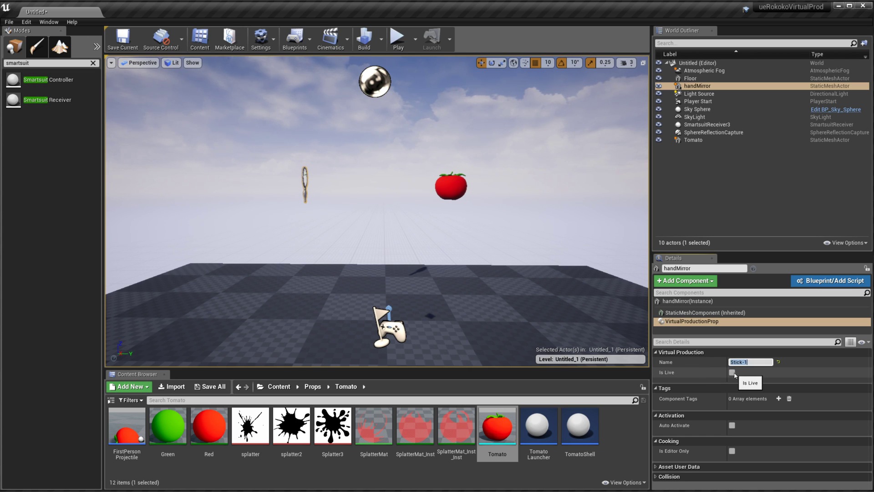
pyautogui.click(732, 372)
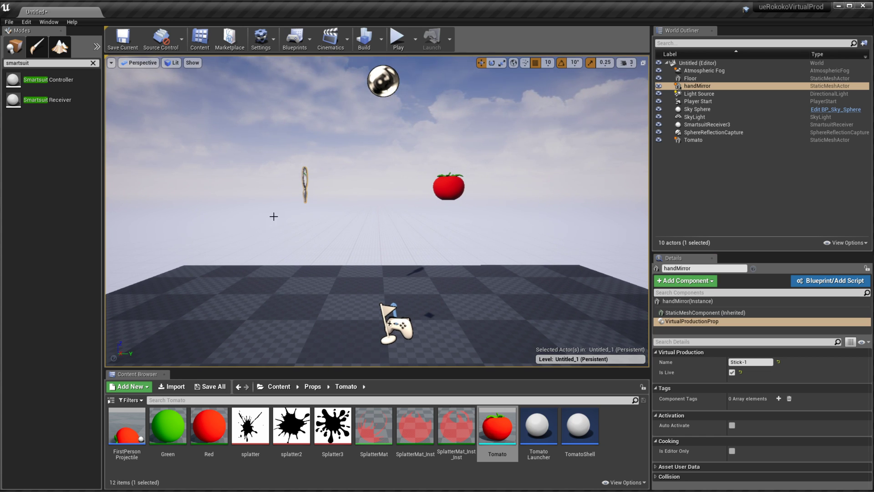
# Step: Add the Studio entry of Rokoko Studio Source as a Live Link source and close the Live Link window
pyautogui.click(46, 21)
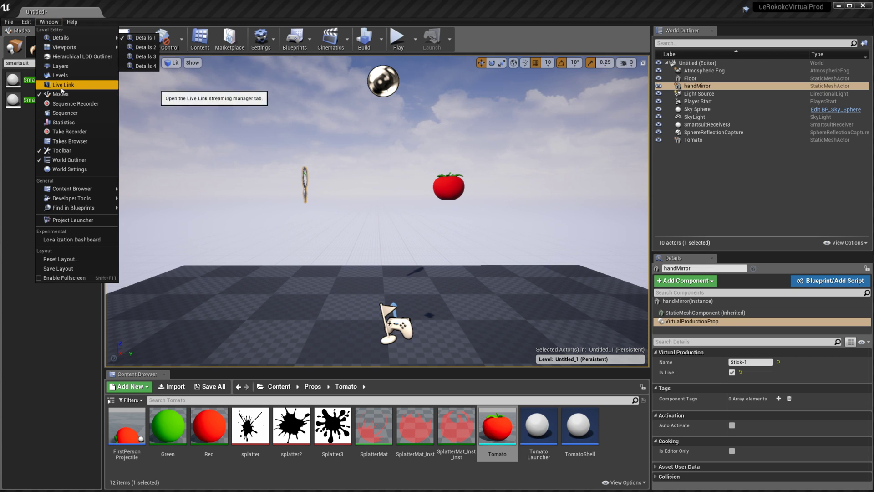
pyautogui.click(62, 86)
pyautogui.click(77, 102)
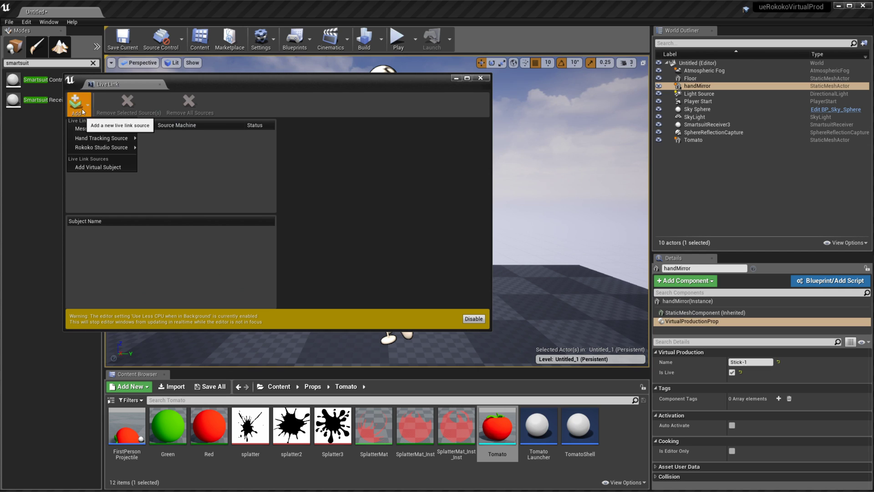
pyautogui.moveTo(110, 147)
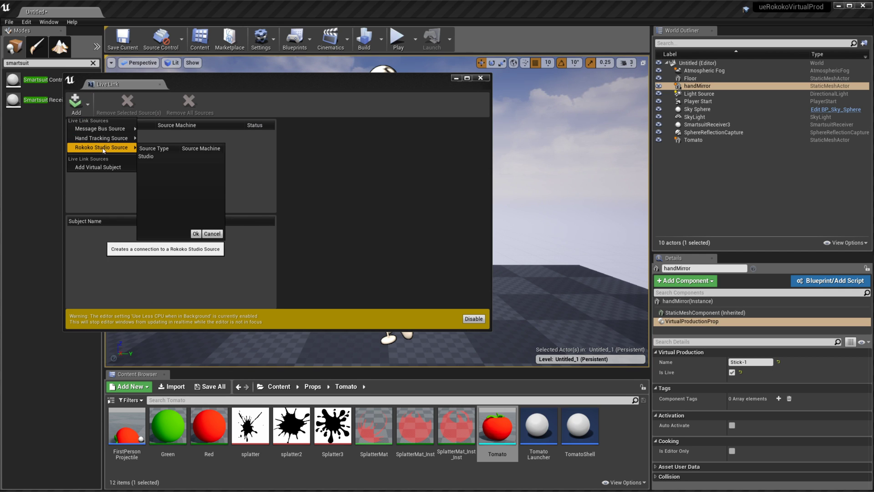
pyautogui.click(150, 157)
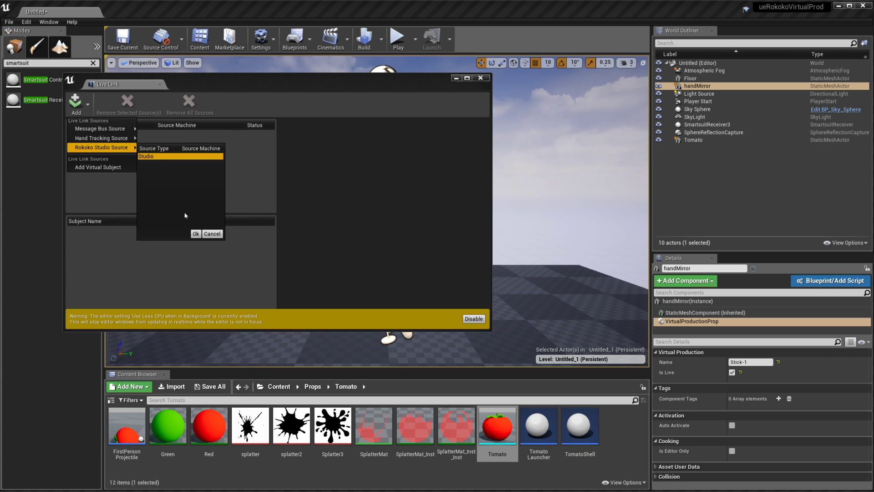
pyautogui.click(195, 233)
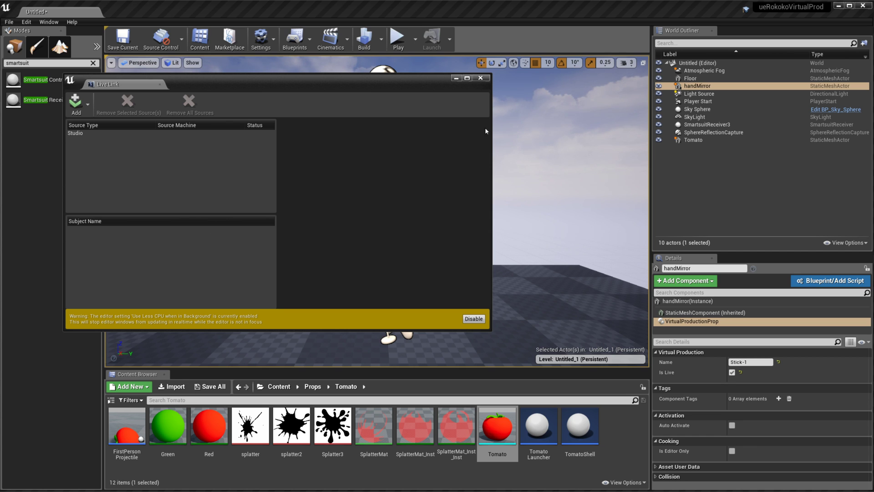
pyautogui.click(480, 78)
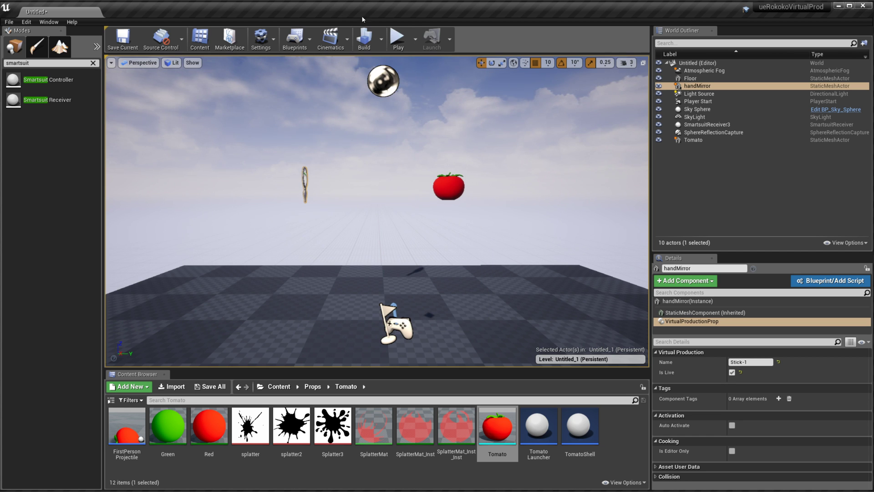
# Step: Play the level to watch the tomato and hand mirror follow the streamed props, then stop playback
pyautogui.click(397, 40)
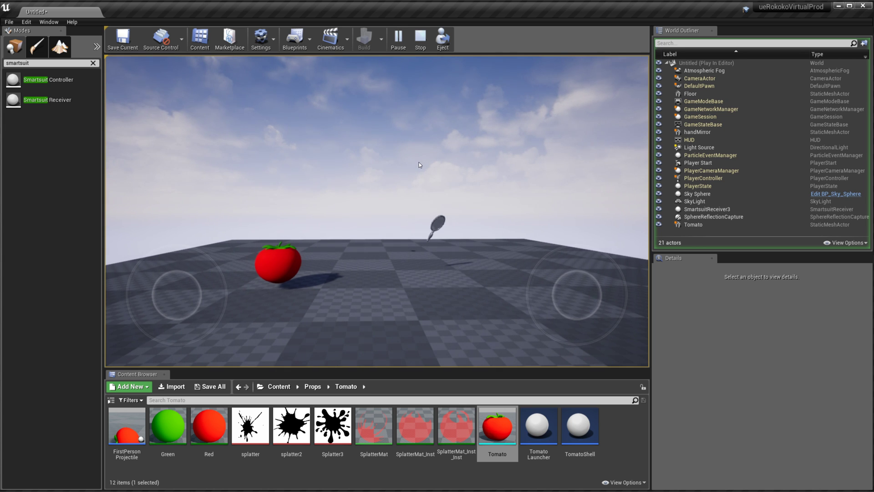
pyautogui.press('Escape')
# Step: Narrow the Unreal editor to sit beside Rokoko Studio, and reassign tracker 1 from Stick-1 to Box-1 there
pyautogui.moveTo(872, 143); pyautogui.dragTo(455, 143)
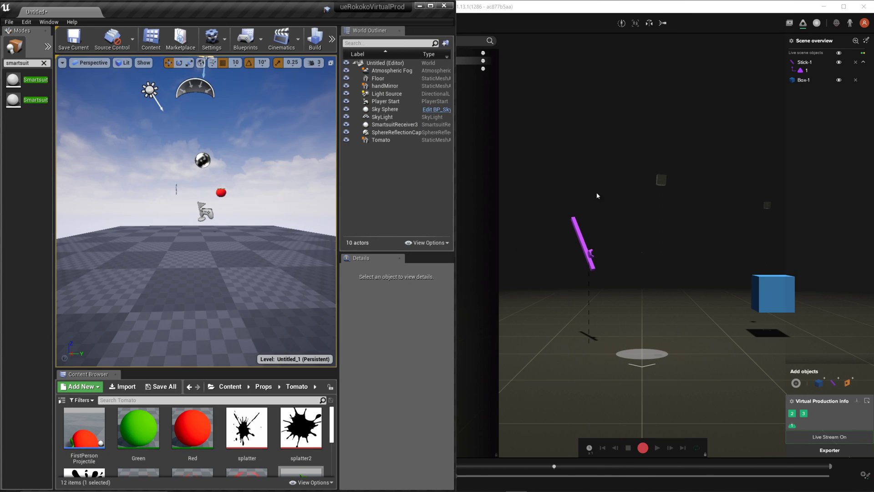
pyautogui.click(830, 72)
pyautogui.moveTo(802, 70); pyautogui.dragTo(800, 108)
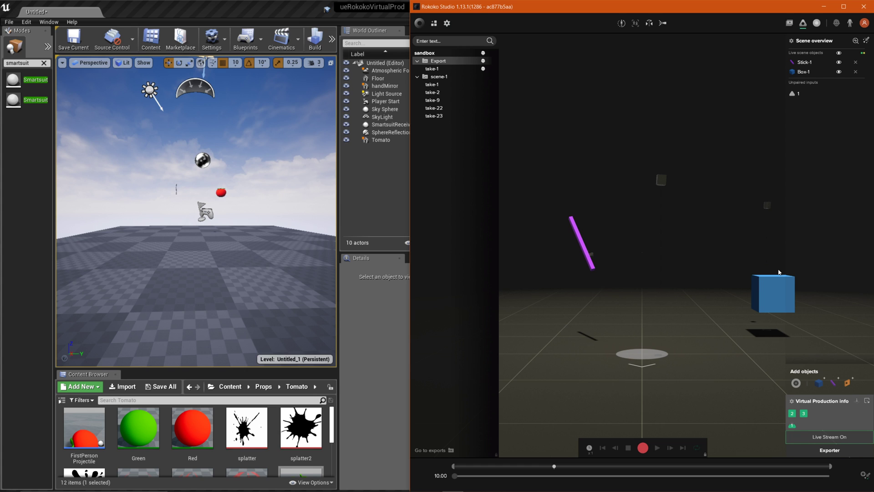
pyautogui.moveTo(791, 92); pyautogui.dragTo(803, 72)
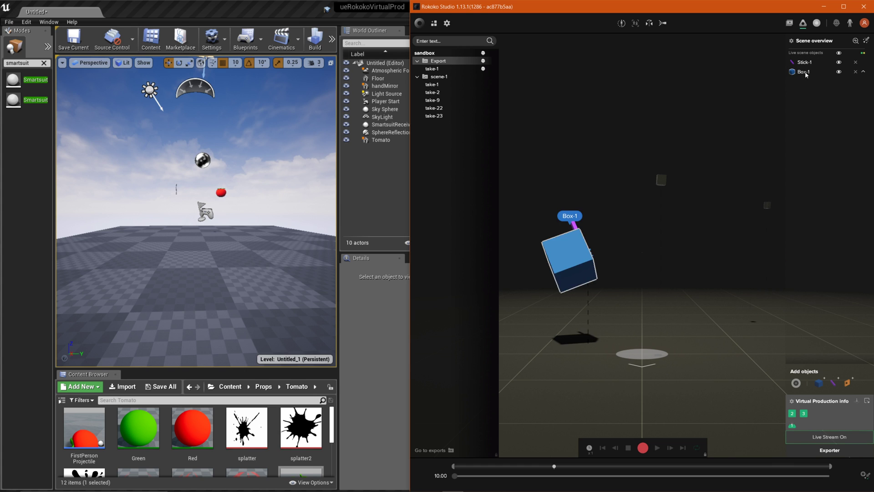
# Step: Switch back to the Unreal editor and start playing the level beside the Rokoko Studio scene
pyautogui.click(345, 201)
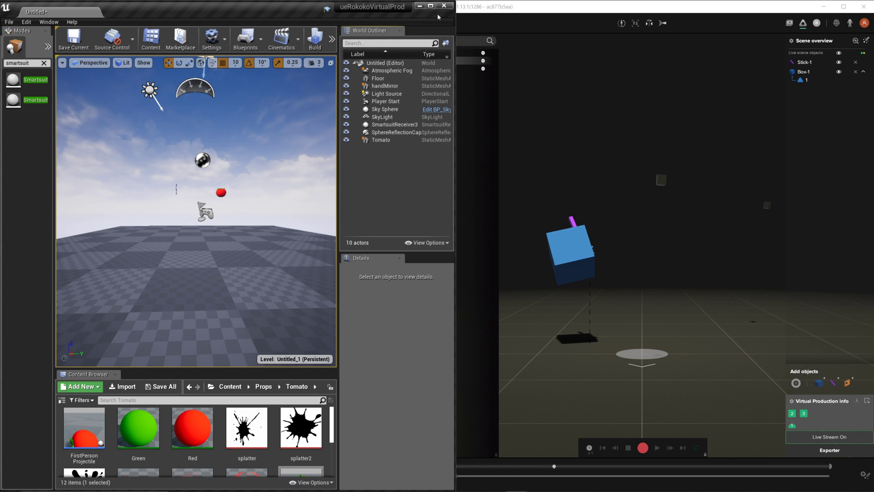
pyautogui.click(331, 39)
pyautogui.click(351, 68)
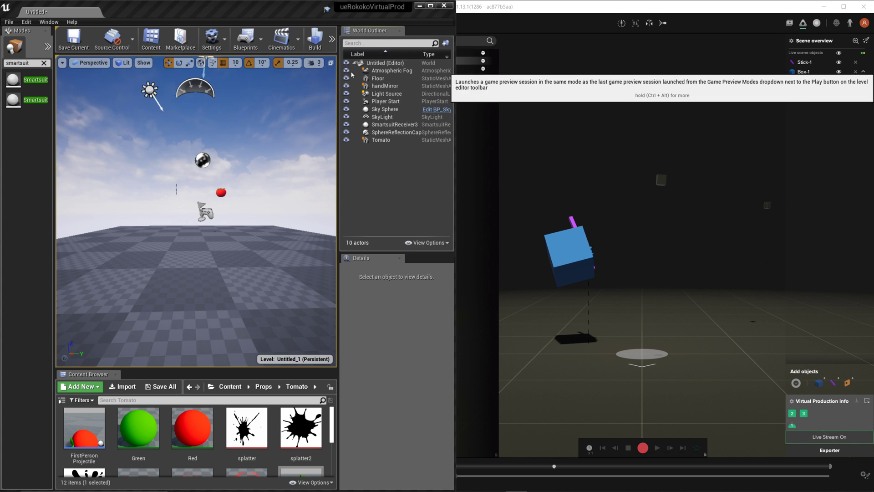